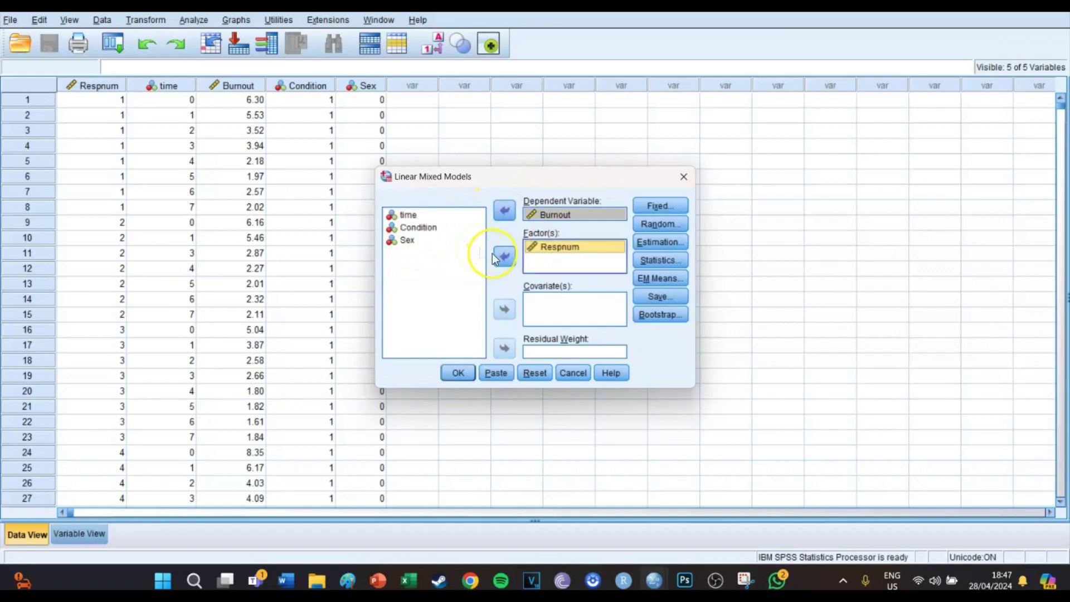
Add time, Condition and Sex as factors of the linear mixed model alongside Respnum
left_click(423, 215)
left_click(505, 260)
left_click(433, 217)
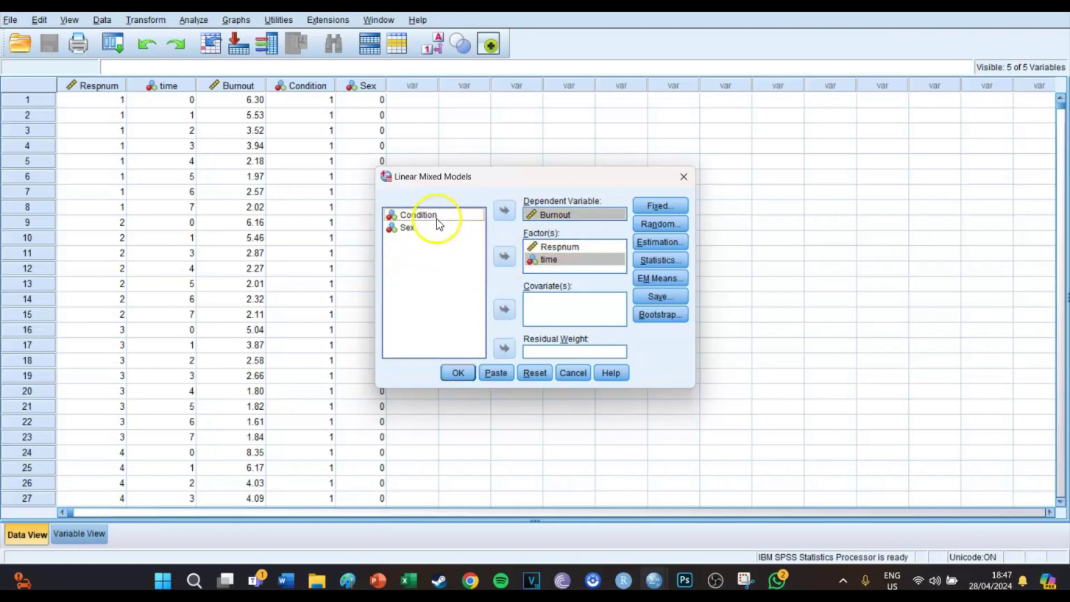
left_click(506, 257)
left_click(415, 215)
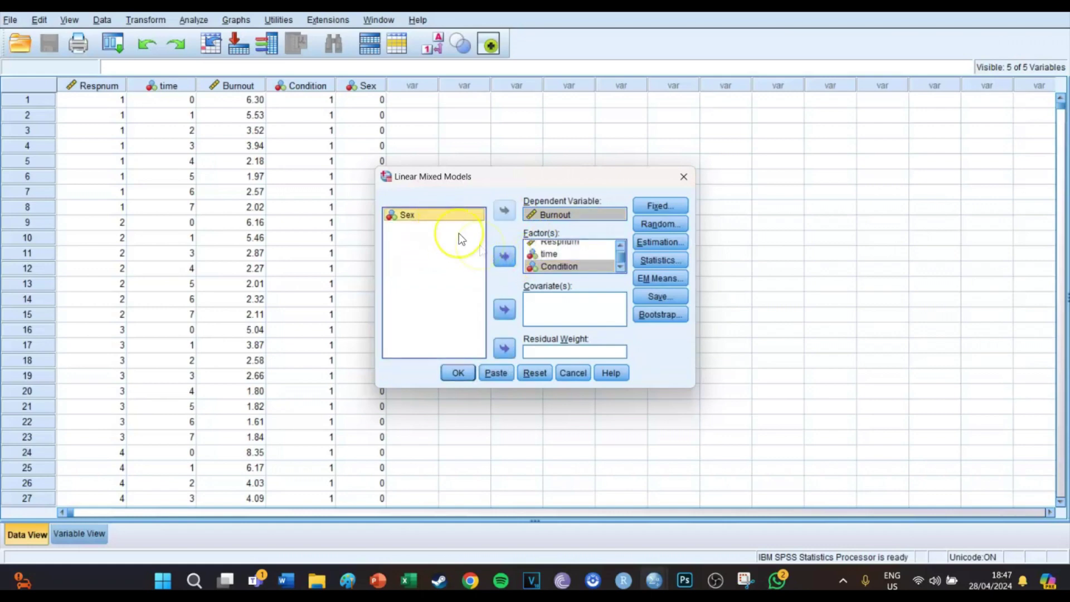
left_click(502, 258)
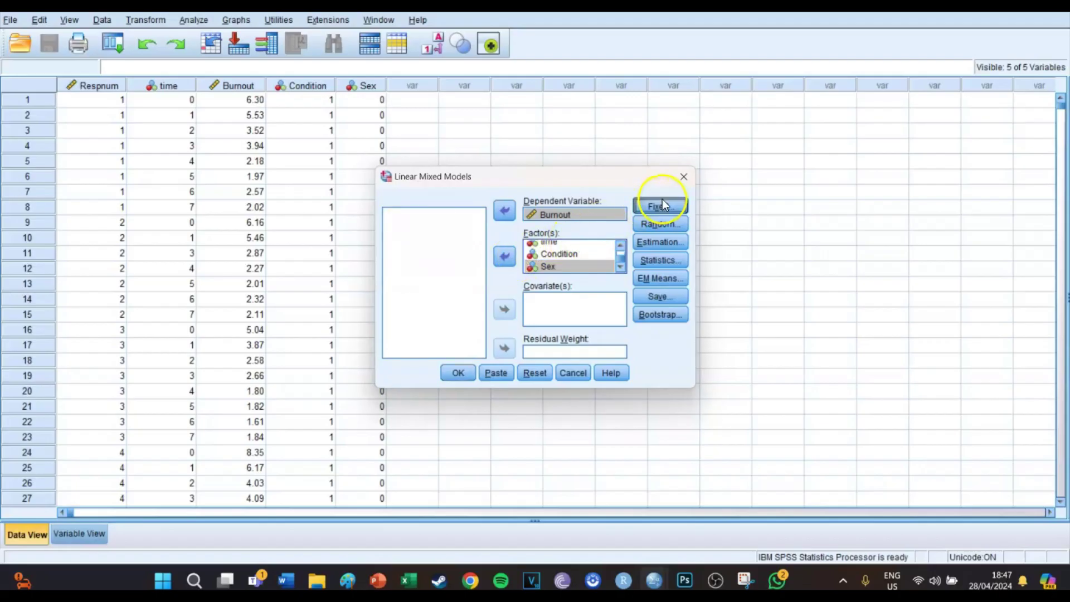
Define the fixed effects as the full factorial of time, Condition and Sex, including all interactions
left_click(662, 204)
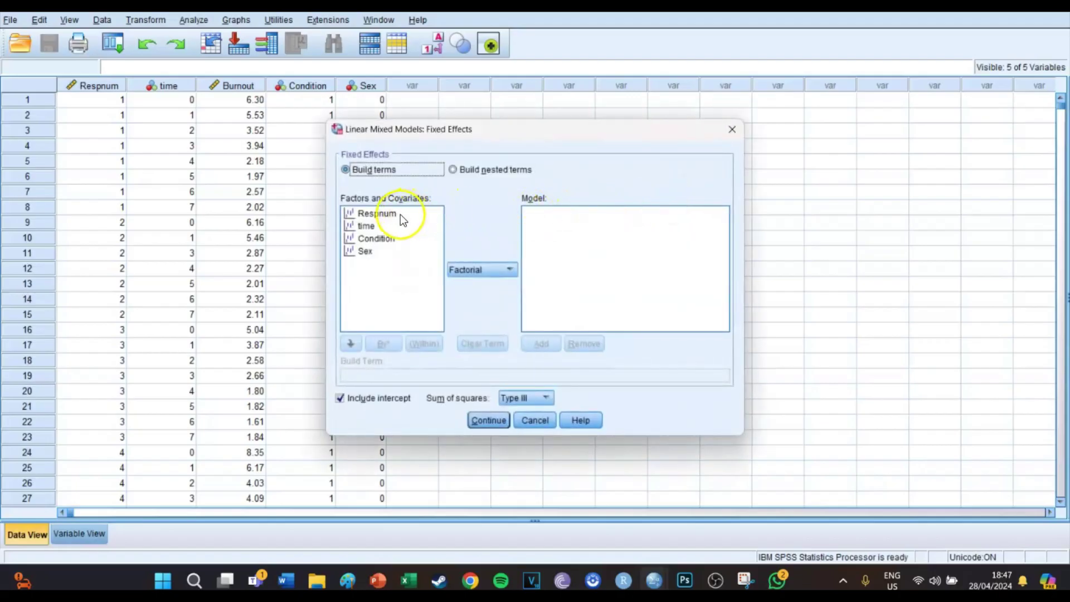
left_click(377, 225)
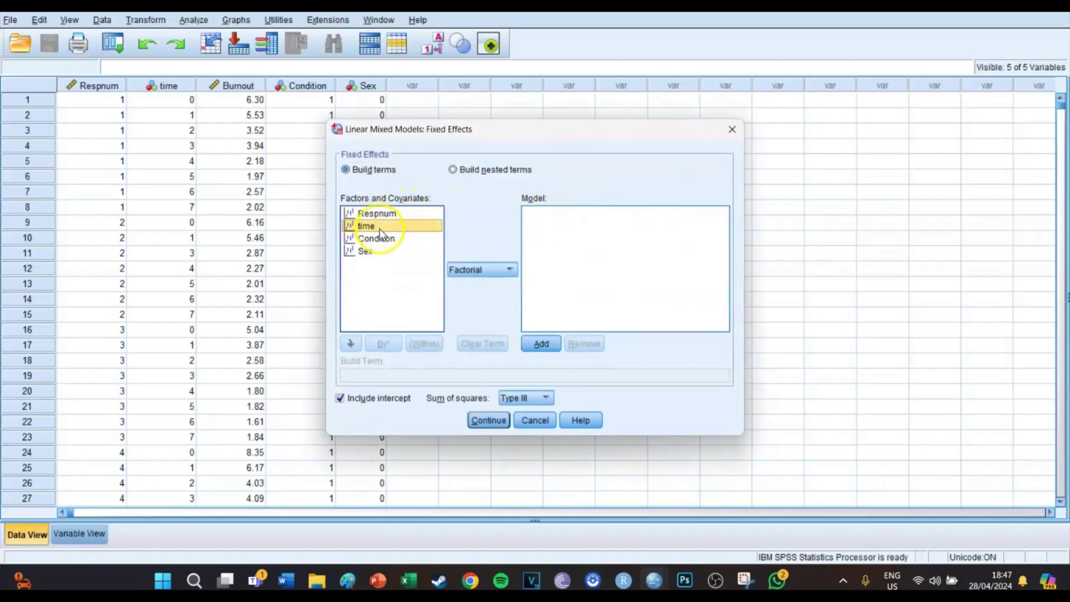
left_click(368, 251, "shift")
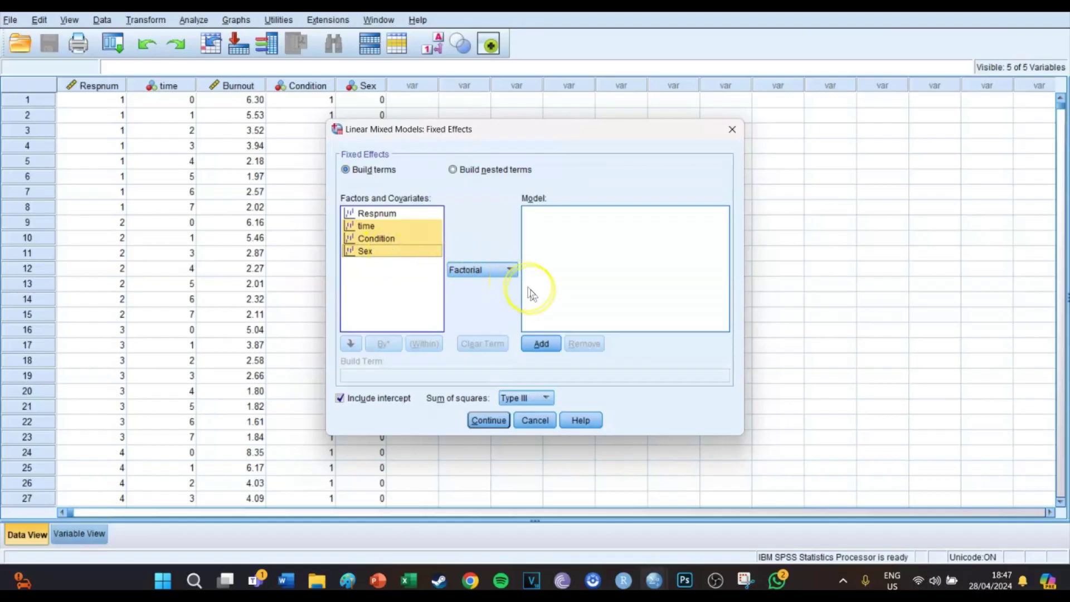
left_click(542, 344)
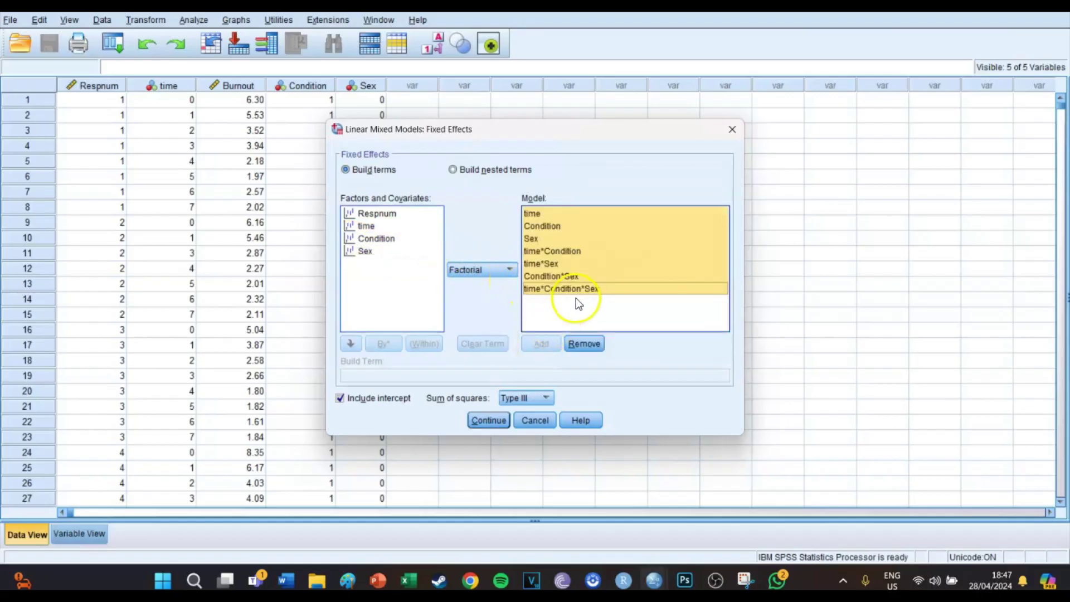
left_click(573, 249)
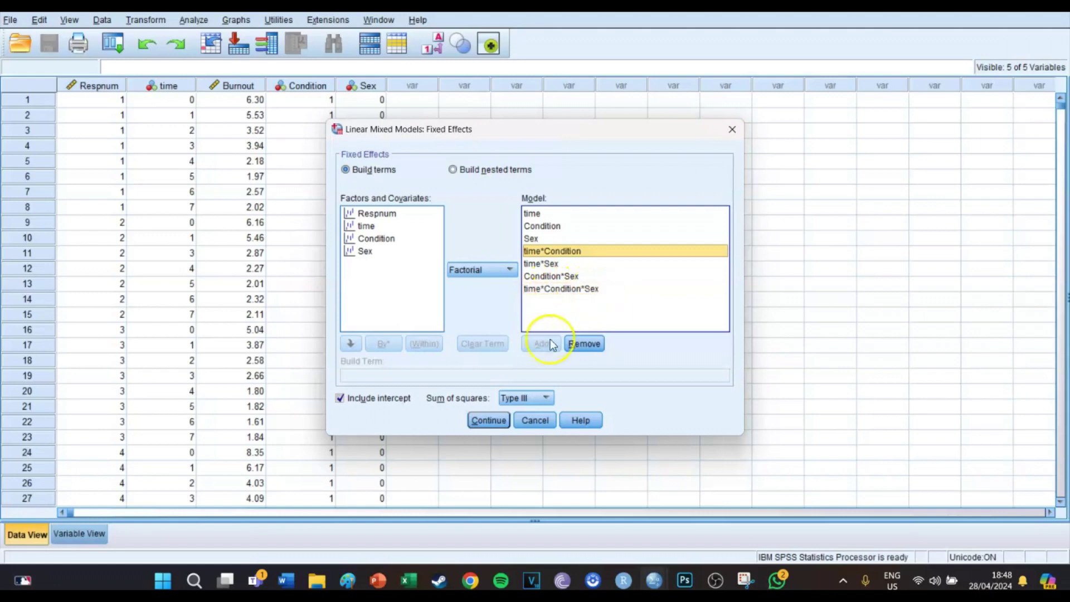
left_click(484, 420)
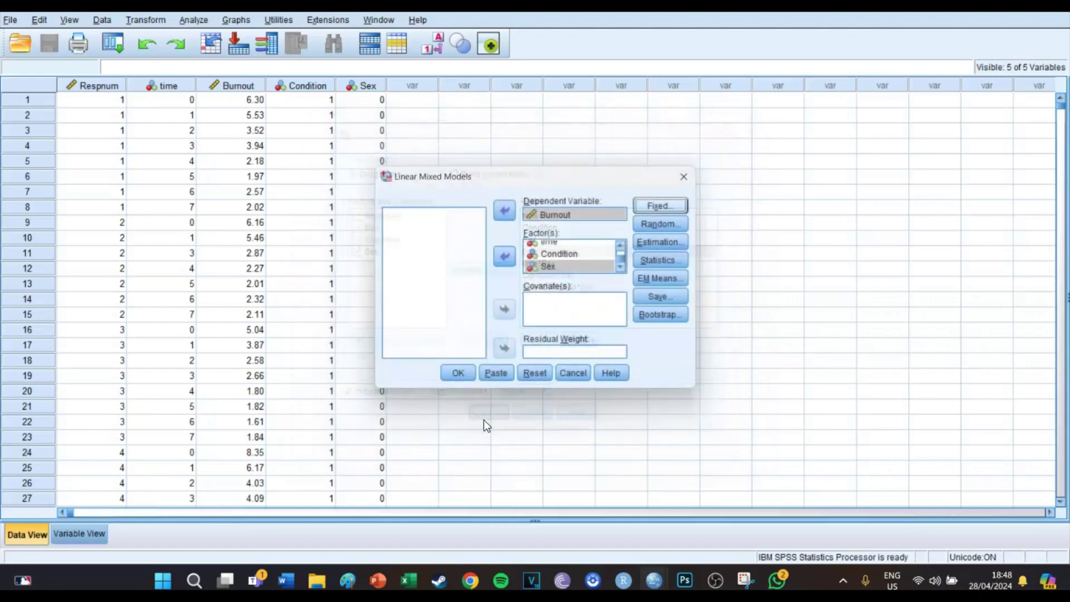
Add Respnum as the random effect of the model, keeping the Variance Components covariance type
left_click(655, 224)
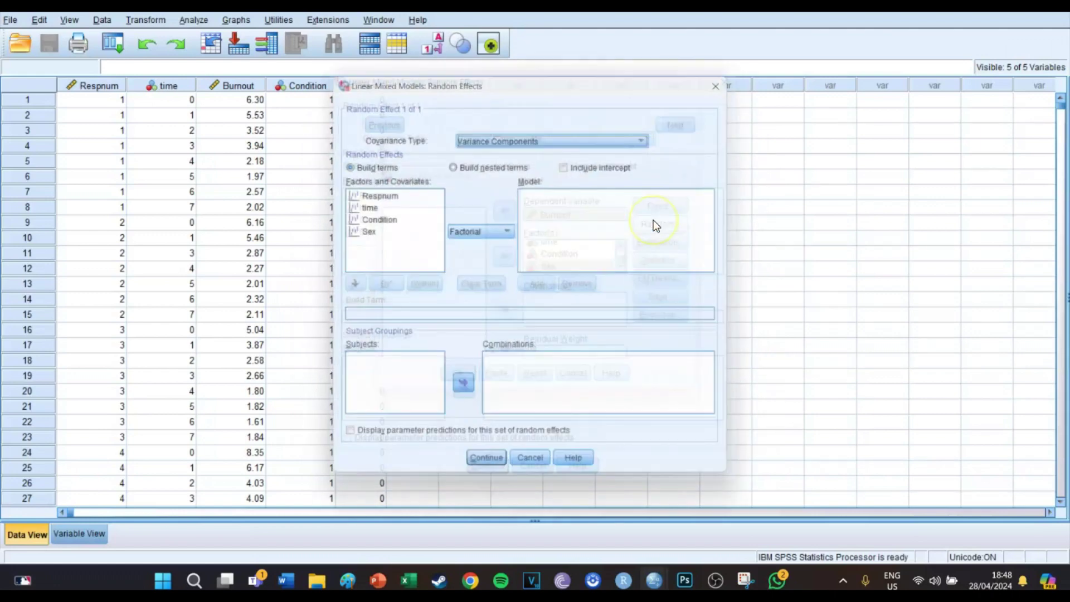
left_click(392, 196)
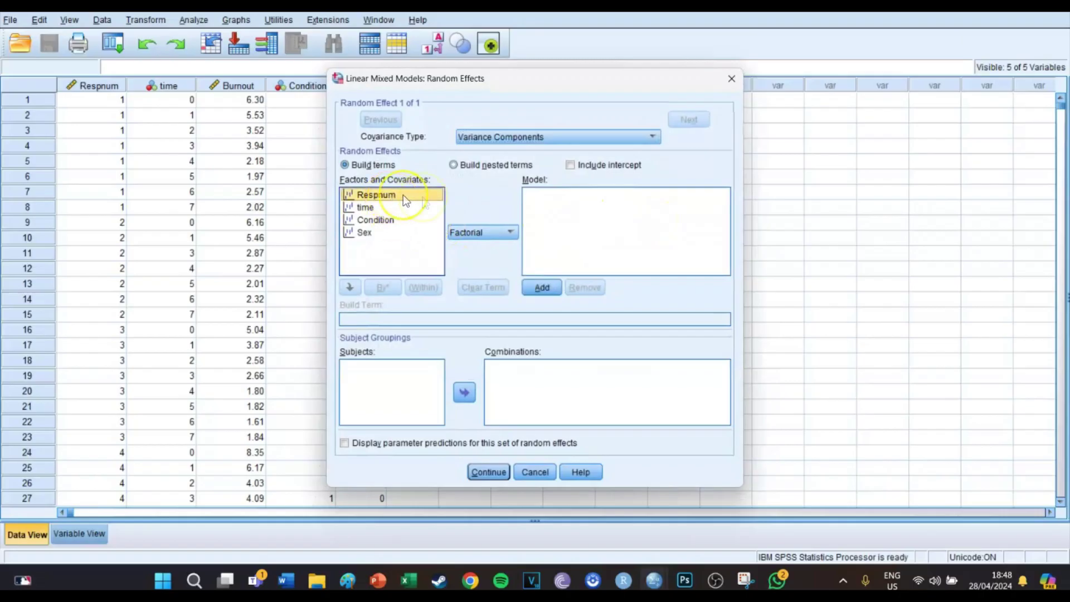
left_click(541, 287)
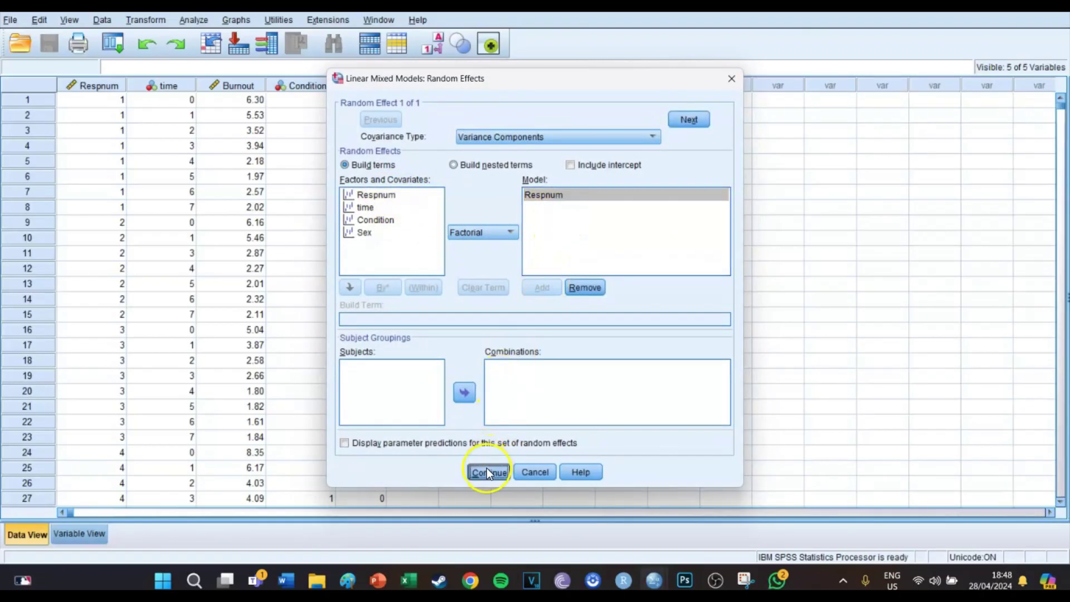
left_click(486, 467)
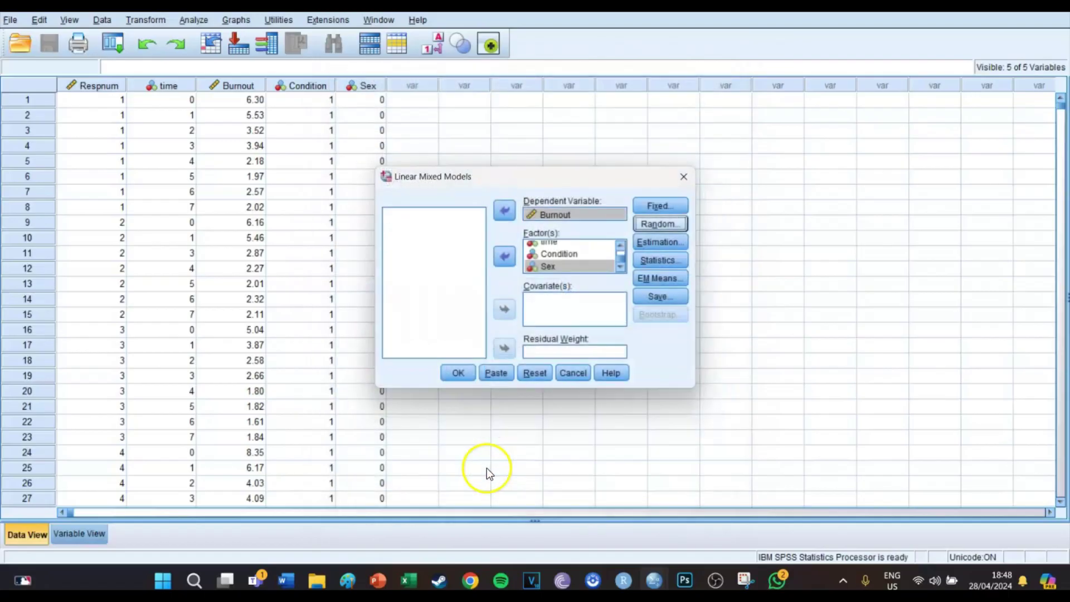
Request parameter estimates for fixed effects in the model statistics
left_click(663, 260)
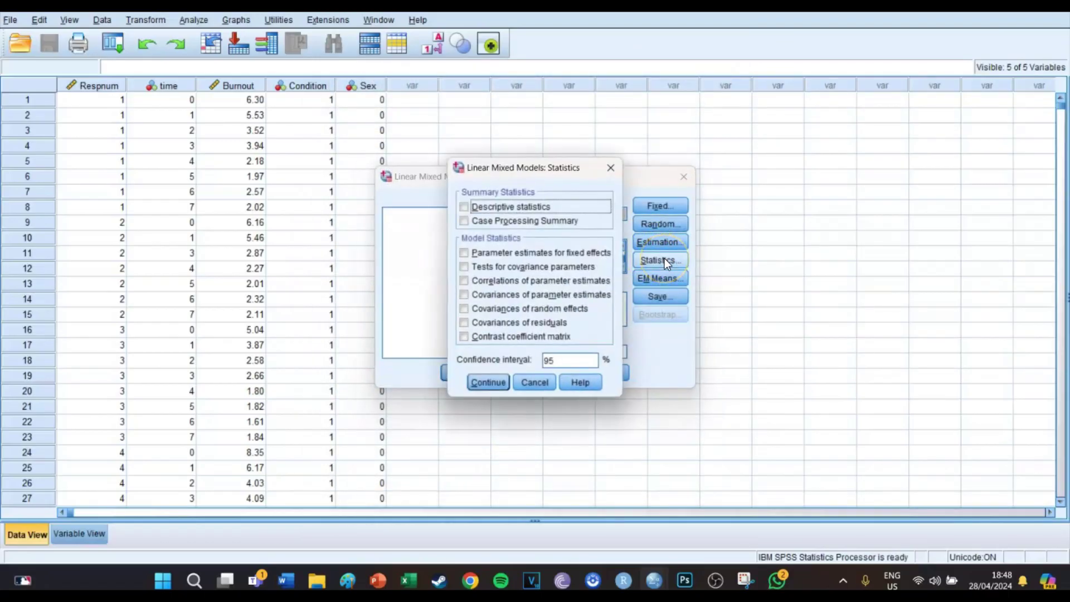
left_click(527, 252)
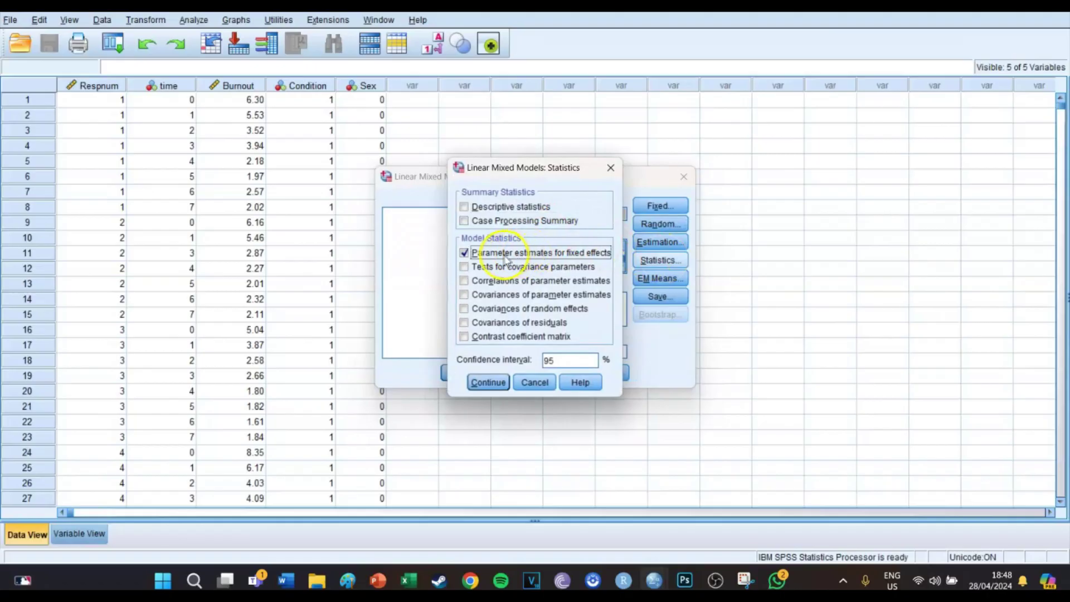
left_click(487, 381)
Request estimated marginal means for (OVERALL) and every factor and interaction through time*Condition*Sex
left_click(641, 277)
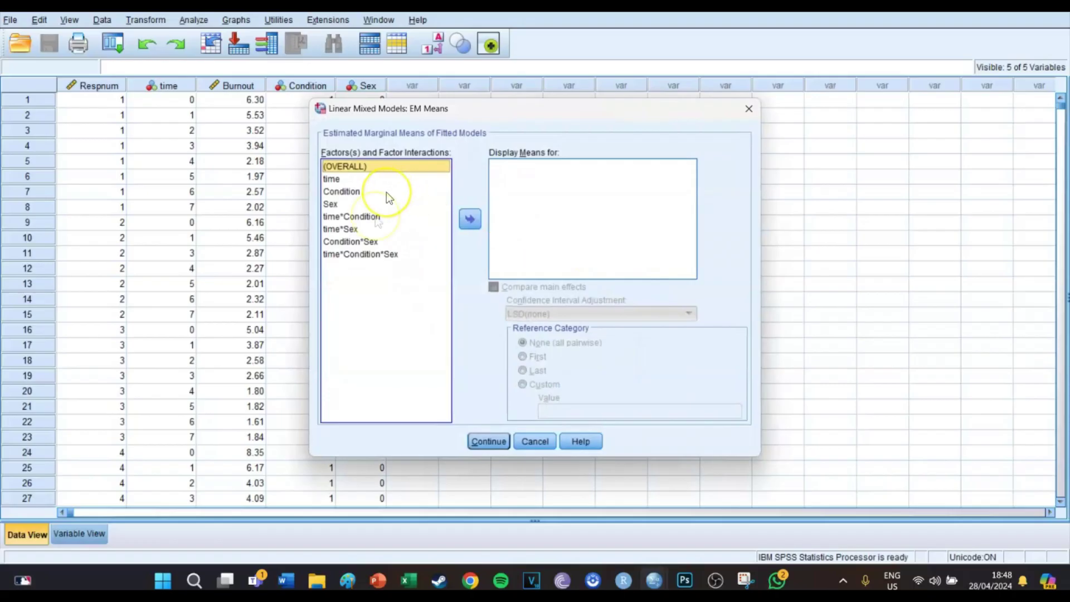
left_click(369, 256, "shift")
left_click(471, 219)
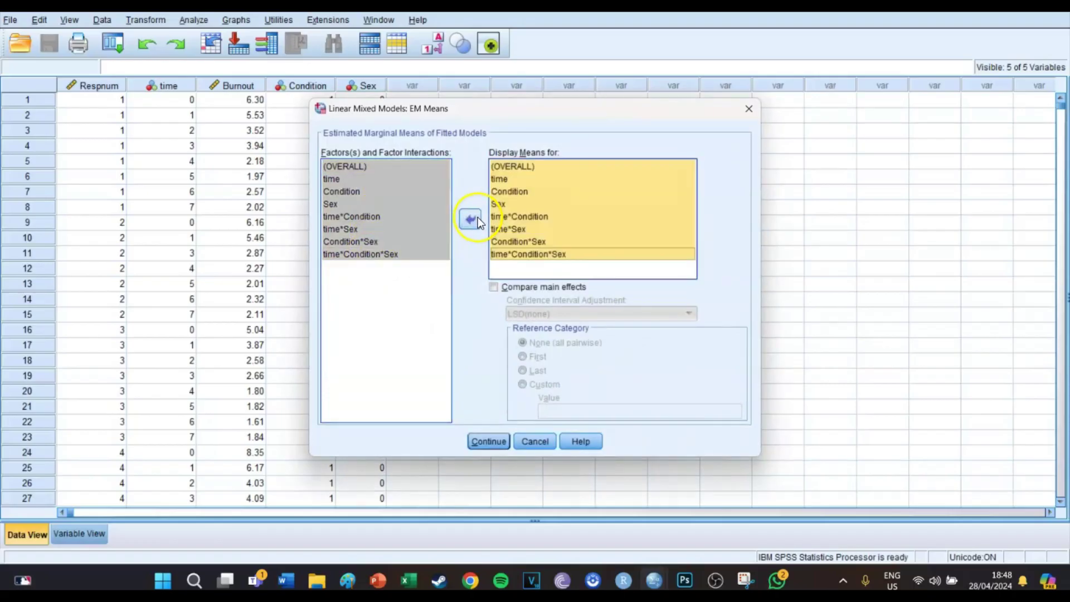
Enable main effect comparisons for the marginal means, starting from time, with a Bonferroni confidence interval adjustment
left_click(533, 177)
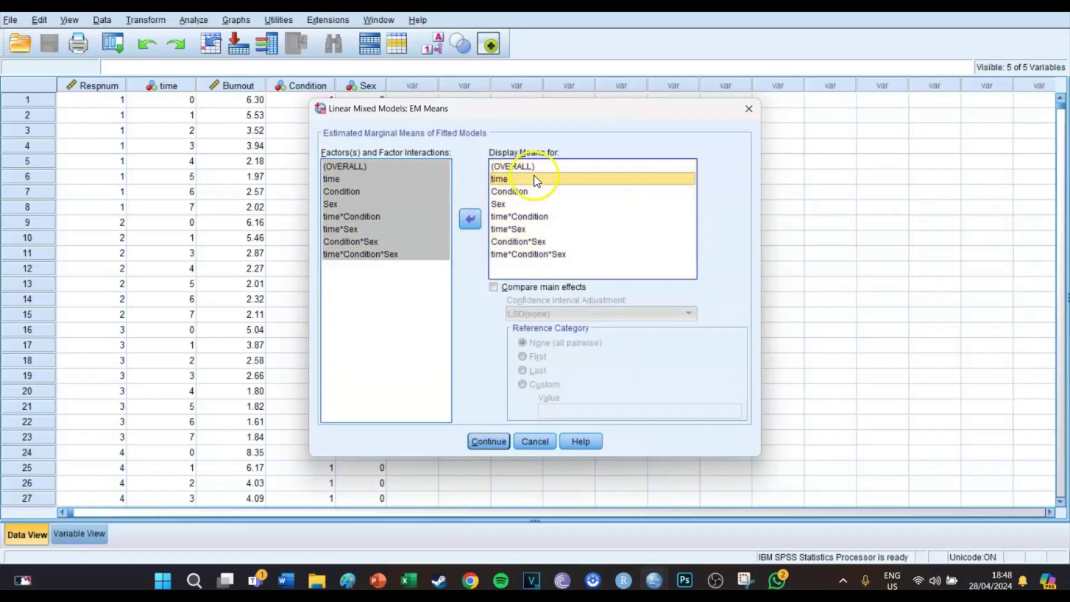
left_click(495, 288)
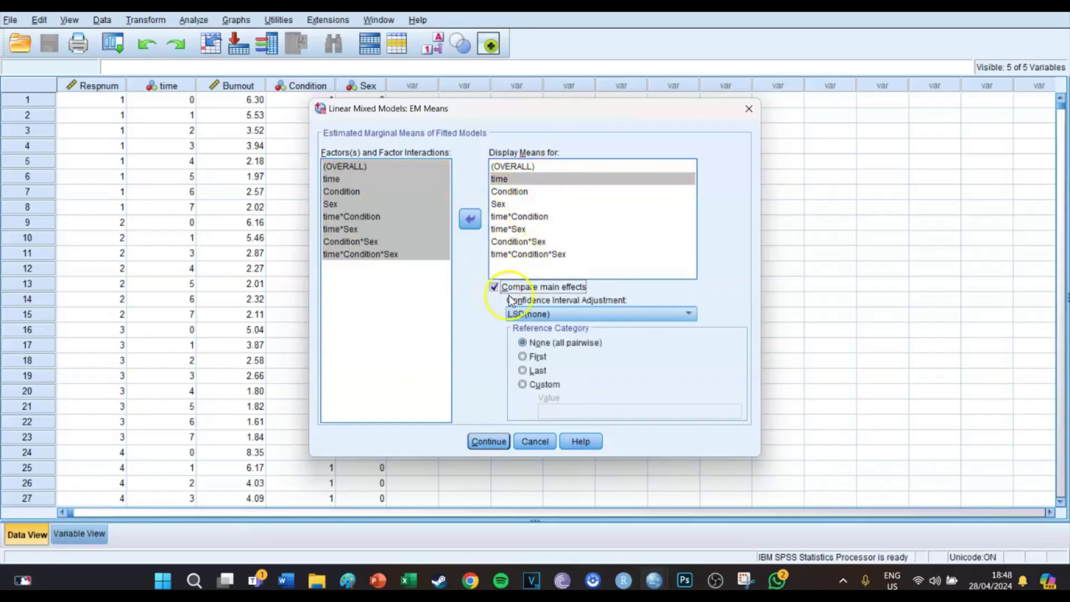
left_click(529, 313)
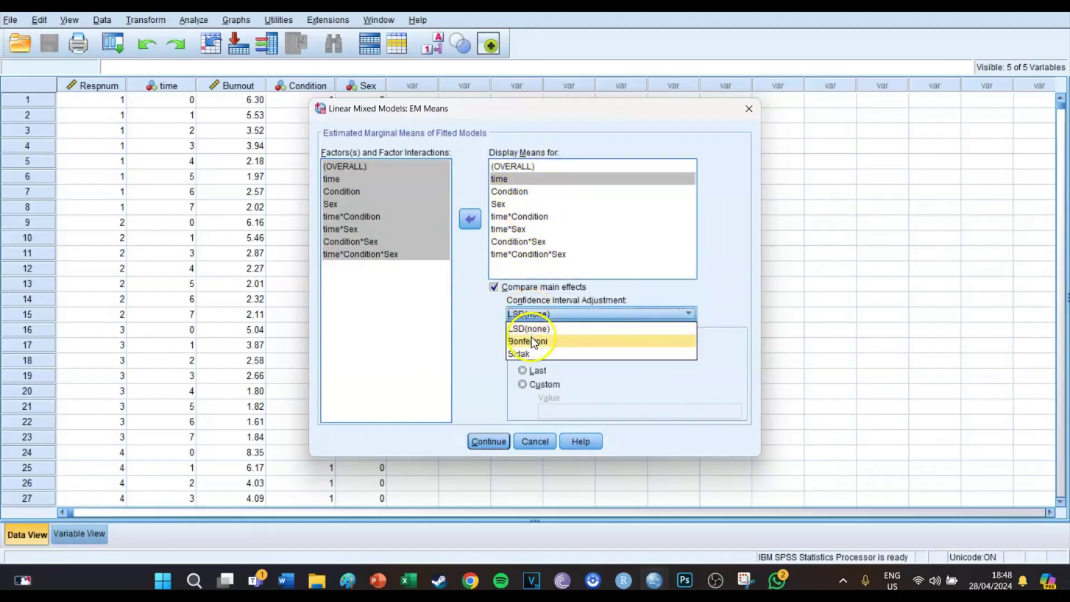
left_click(530, 340)
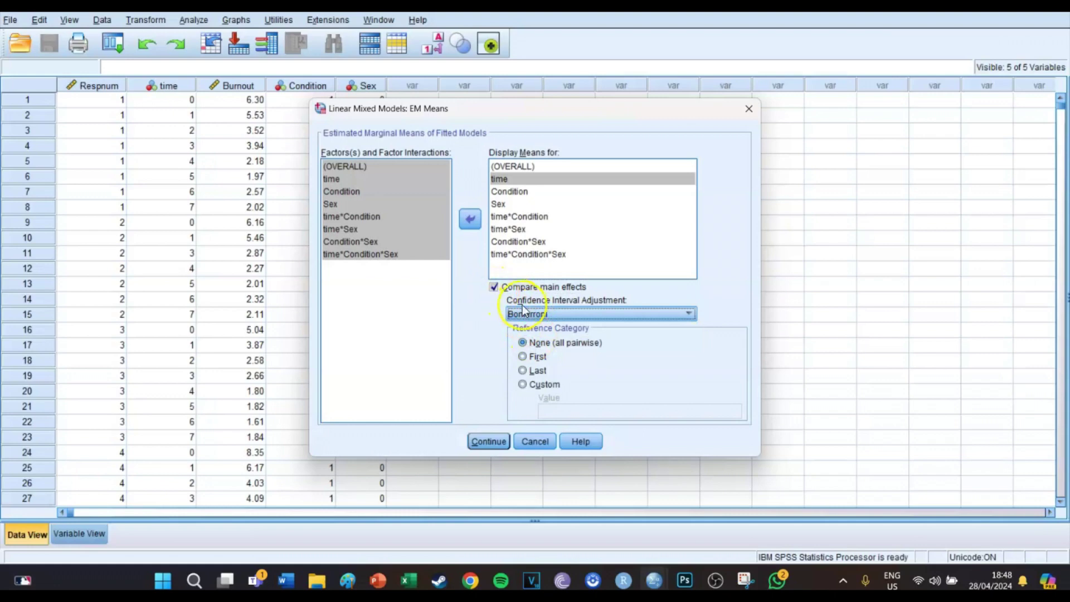
left_click(483, 435)
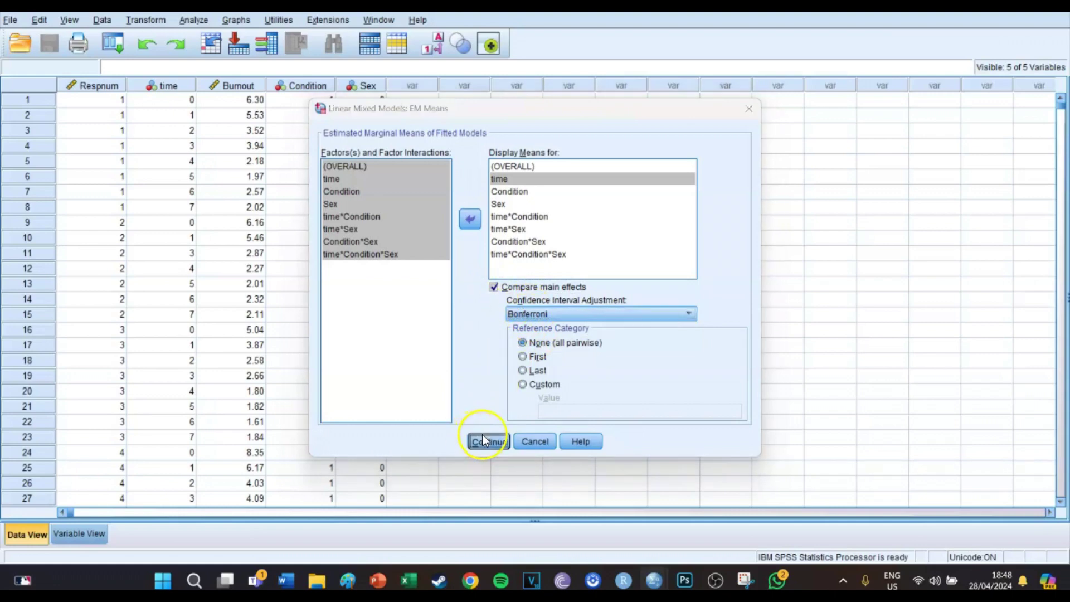
Paste the mixed model as syntax and insert a blank line between the DATASET ACTIVATE and MIXED commands
left_click(496, 373)
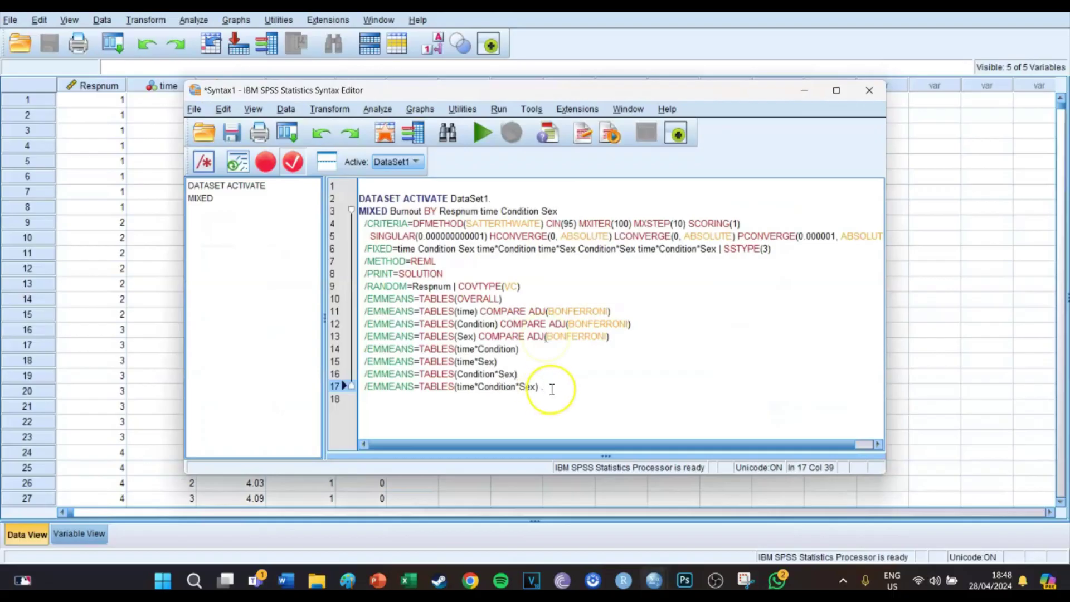
left_click(518, 193)
key("Return")
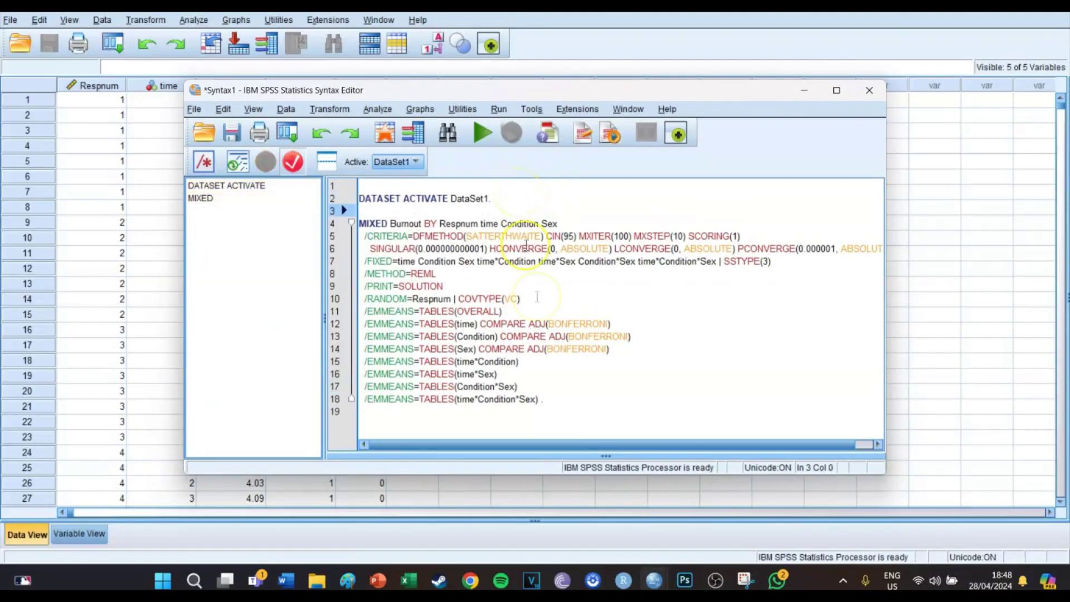
Run the complete MIXED command block from the syntax, down to the time*Condition*Sex marginal means
left_click_drag(554, 401, 357, 224)
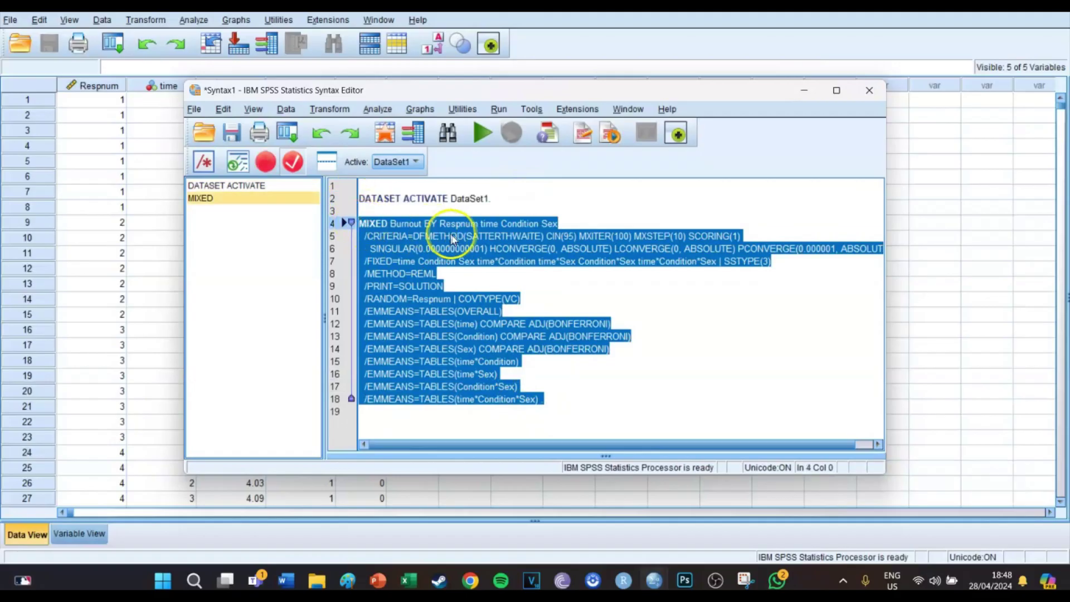
left_click(476, 128)
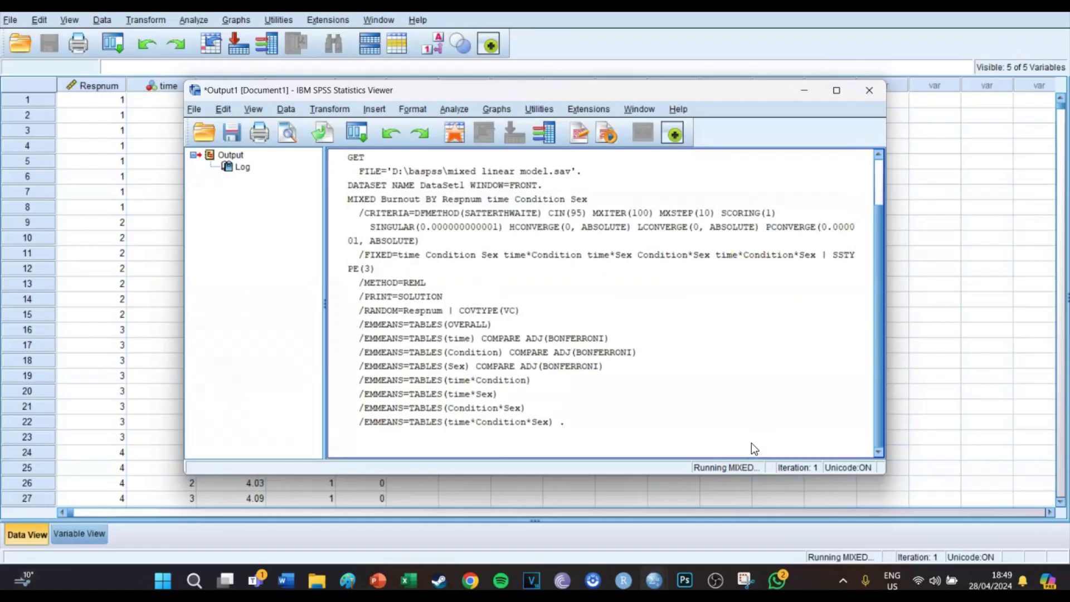
left_click(780, 361)
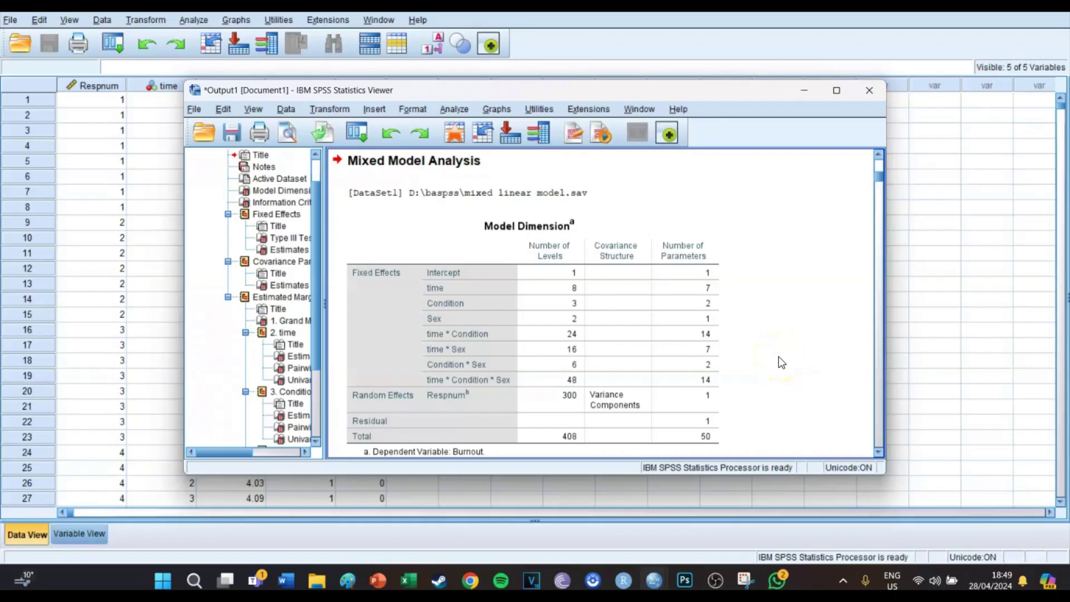
Examine the Model Dimension and Information Criteria tables in the output, focusing on the -2 Restricted Log Likelihood
scroll(781, 362, "down", 3)
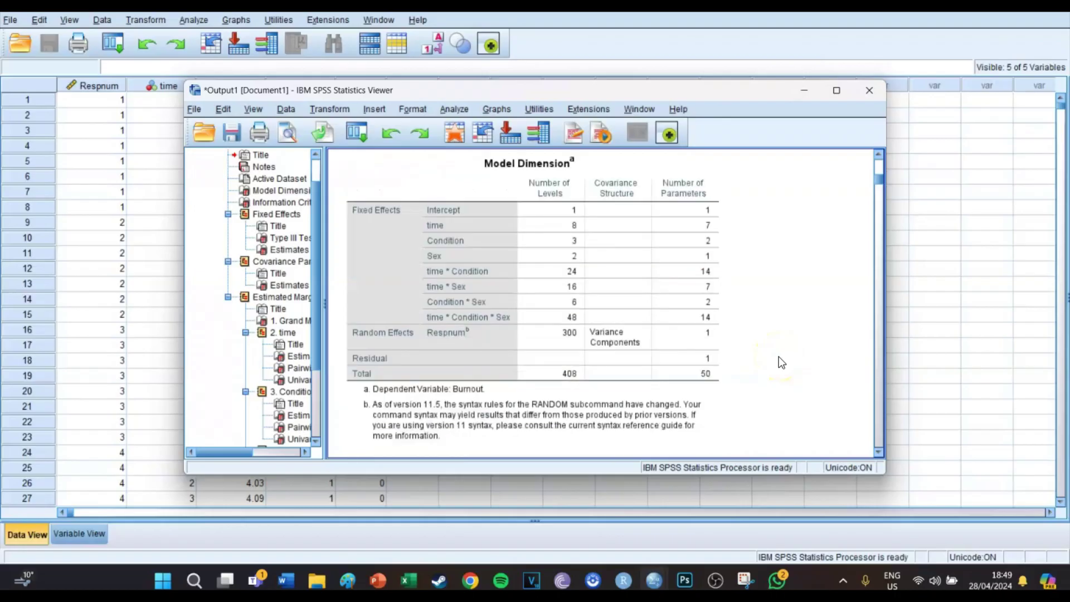
scroll(800, 315, "down", 10)
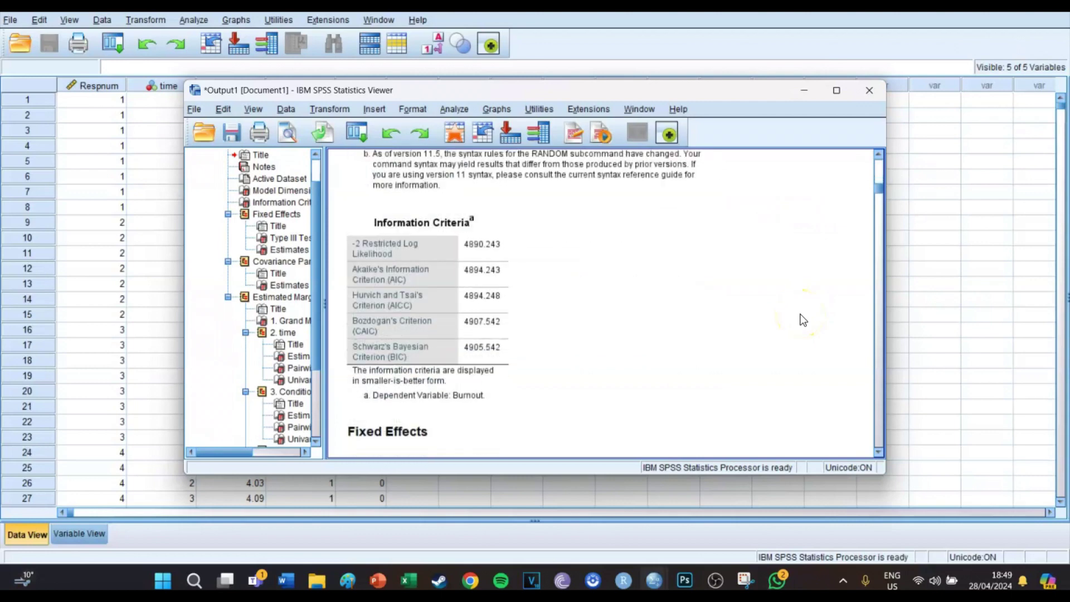
left_click(459, 221)
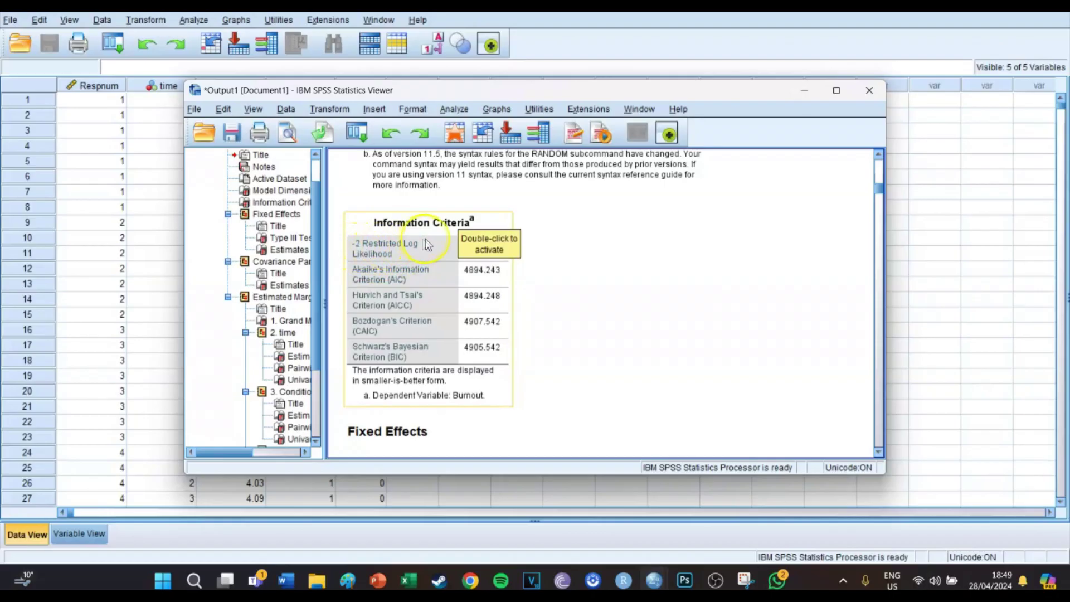
left_click(614, 233)
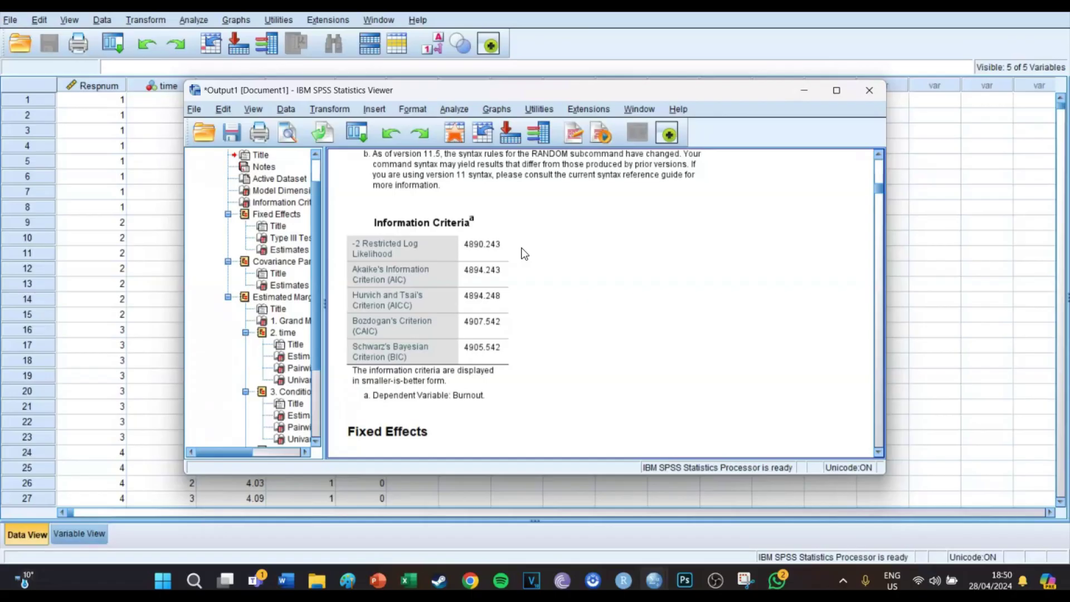
left_click(471, 252)
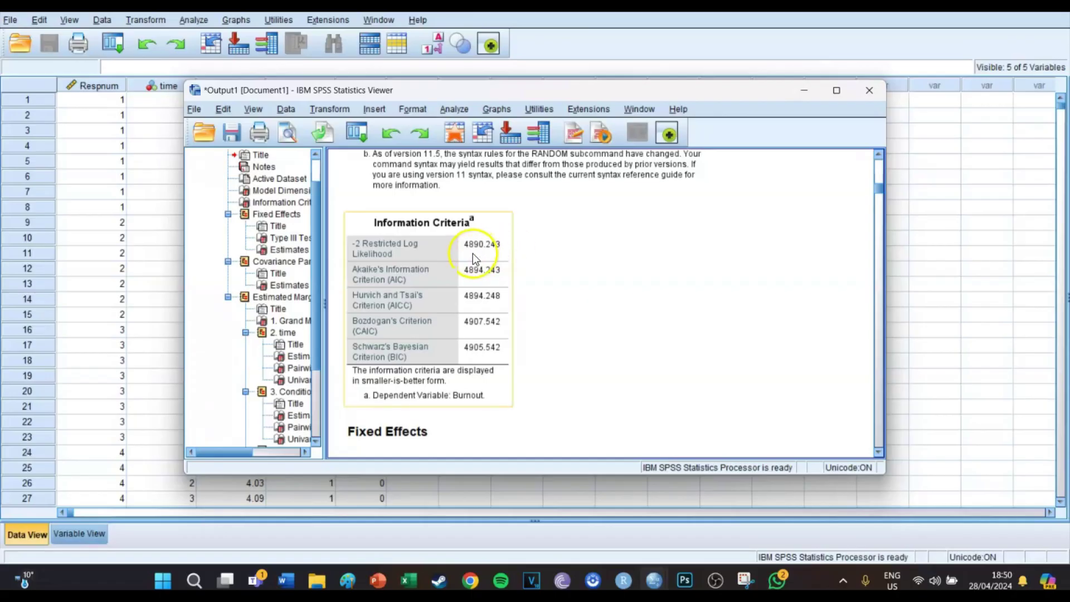
left_click(490, 254)
left_click(516, 248)
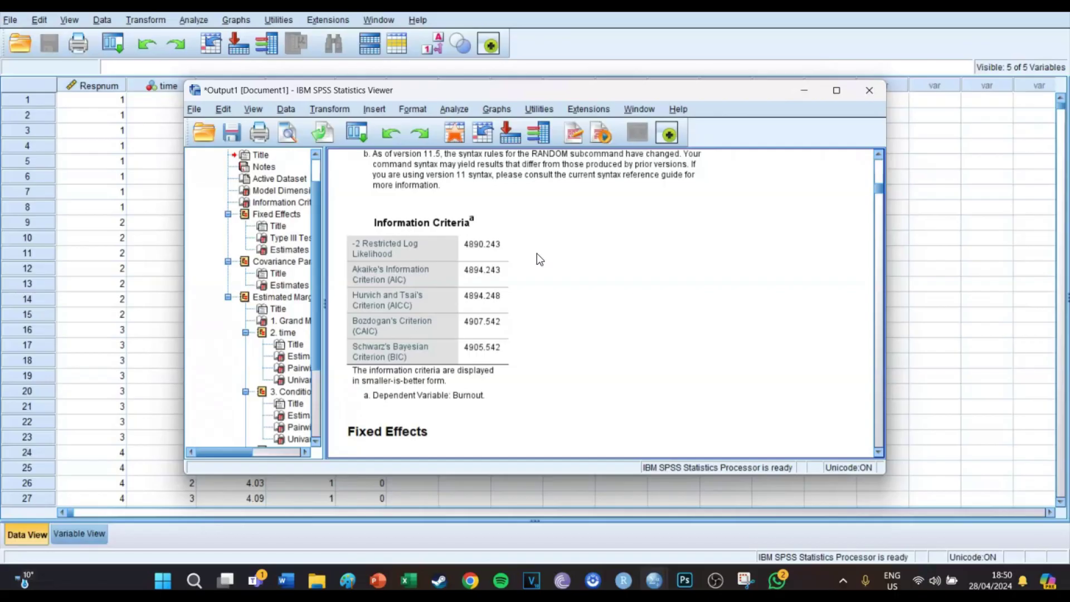
left_click(446, 259)
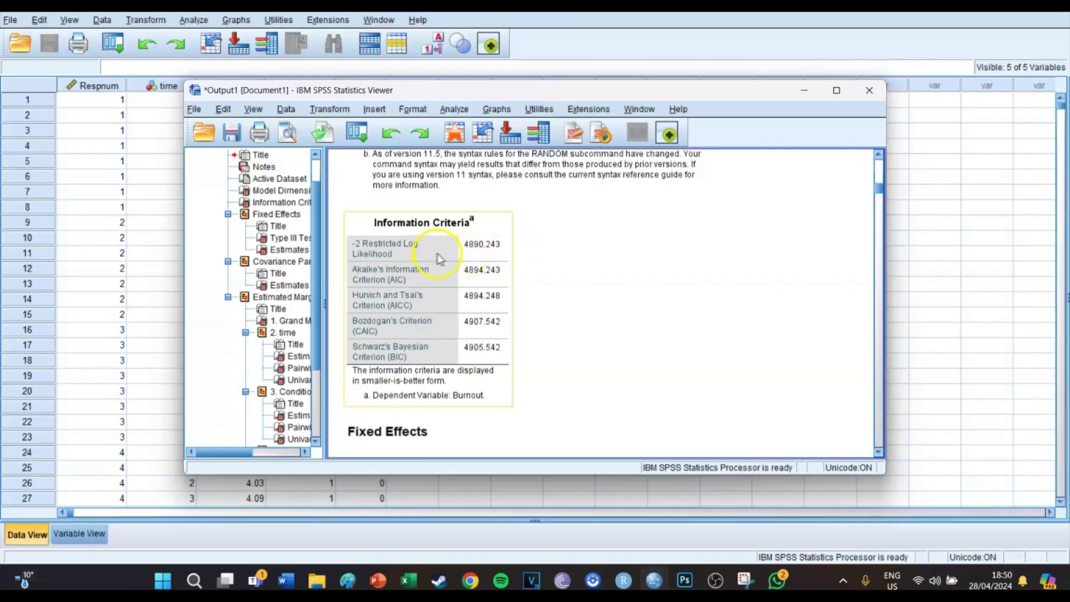
left_click(524, 254)
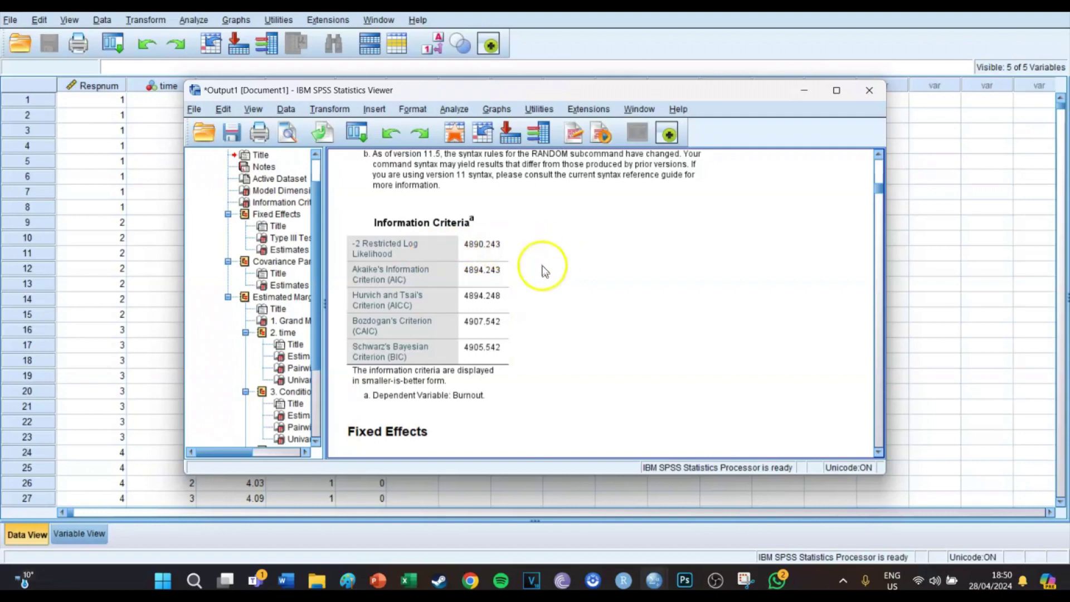
Examine the Type III Tests of Fixed Effects table for the significance of the main effects and interactions
scroll(543, 266, "down", 3)
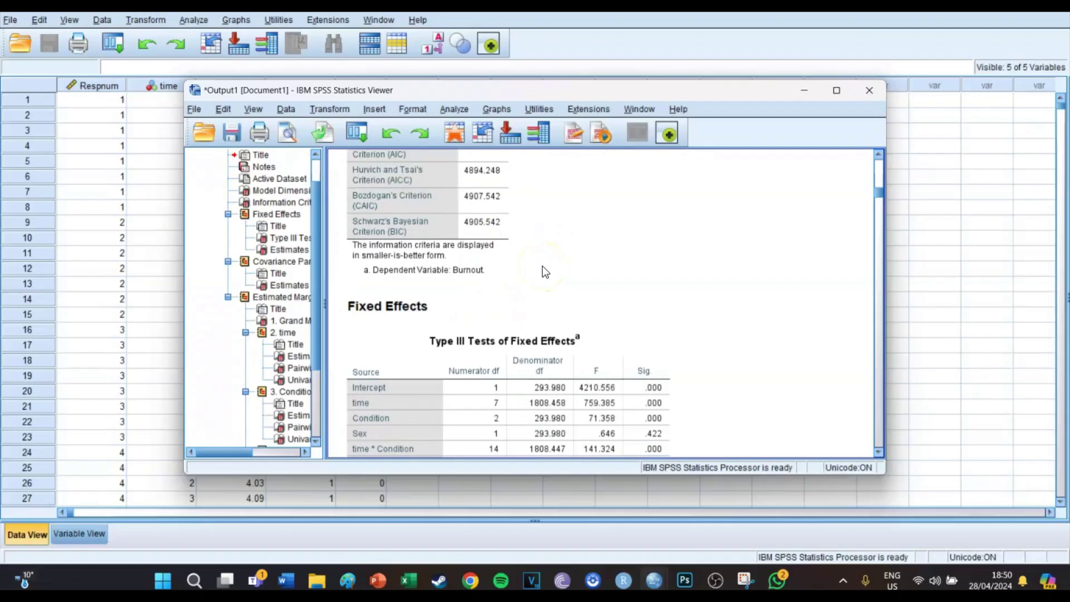
left_click(621, 275)
left_click(478, 240)
left_click(693, 303)
scroll(716, 331, "down", 3)
scroll(713, 330, "up", 2)
left_click(494, 247)
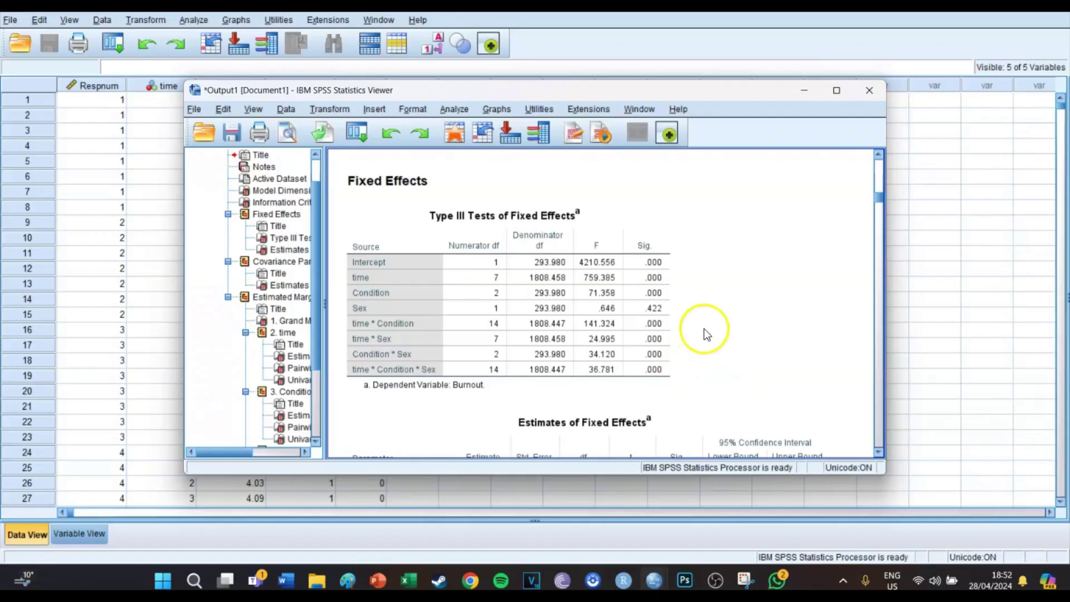
Switch to PowerPoint to view the Scheme slide relating Condition, Sex and Time to Burn-out
left_click(378, 583)
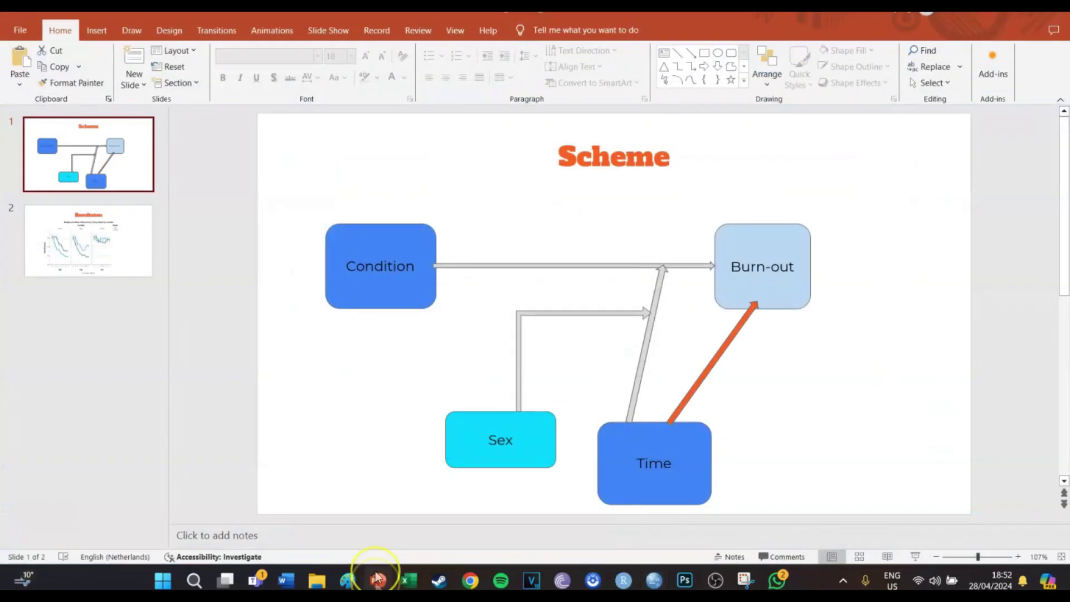